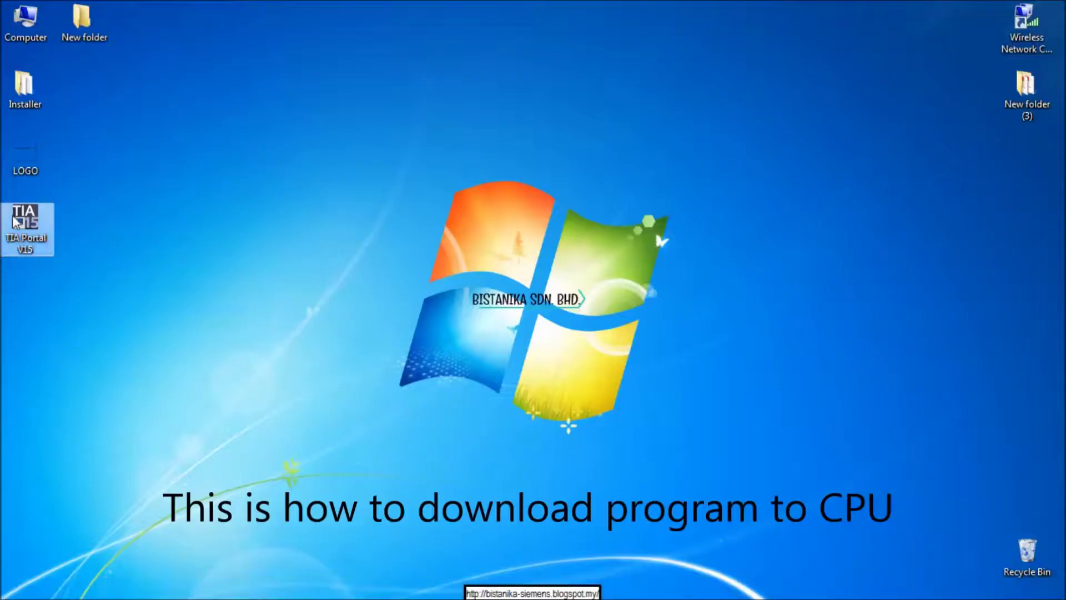
# Launch TIA Portal V15 from its desktop shortcut.
pyautogui.doubleClick(19, 222)
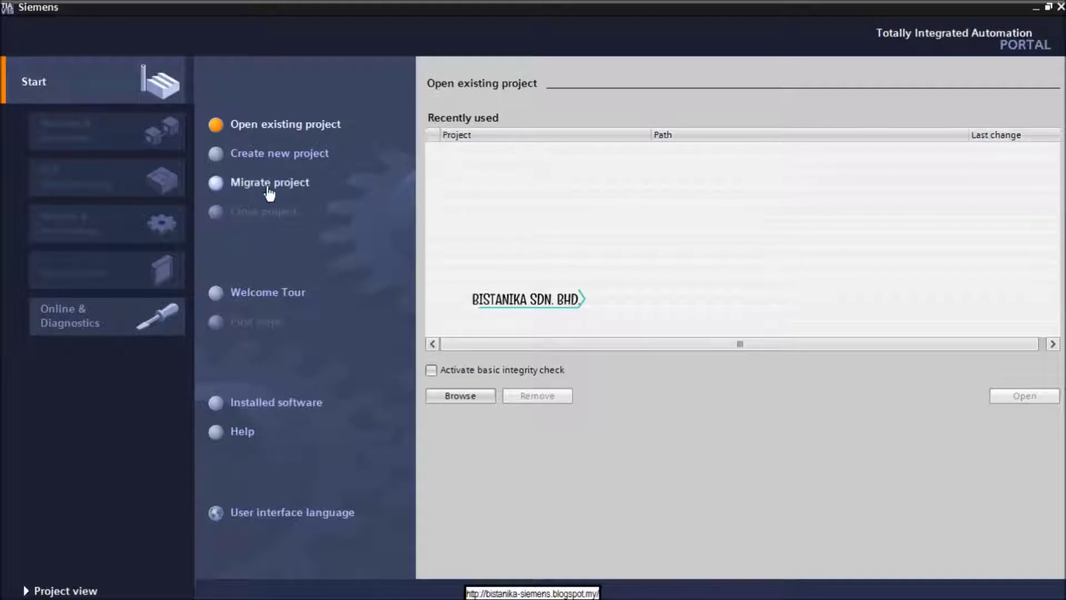
# Create a new project named Project1 on the Desktop and switch to the Project view.
pyautogui.click(233, 162)
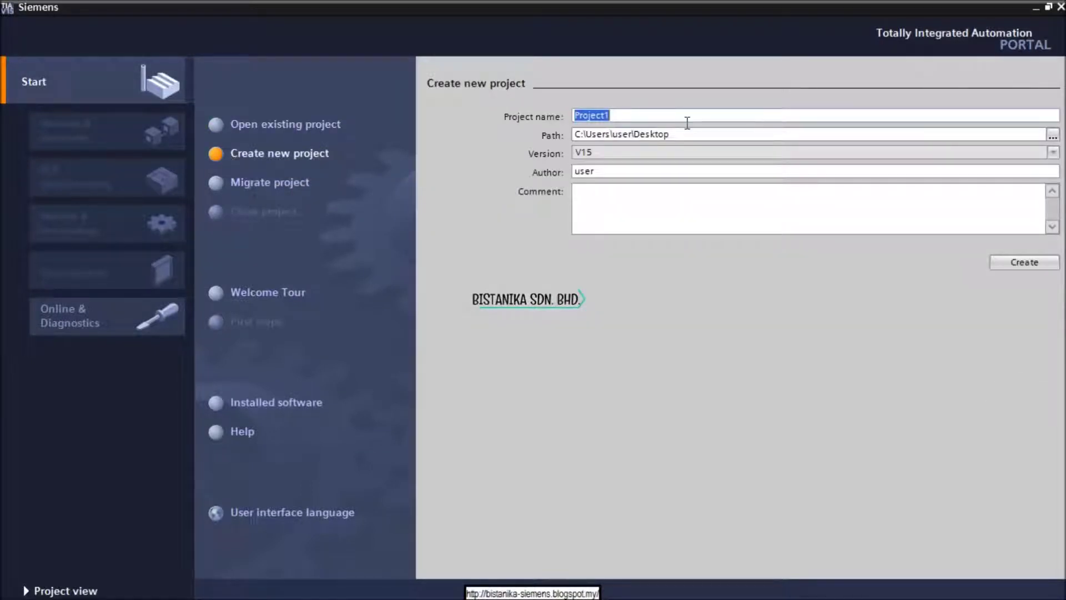
pyautogui.click(645, 118)
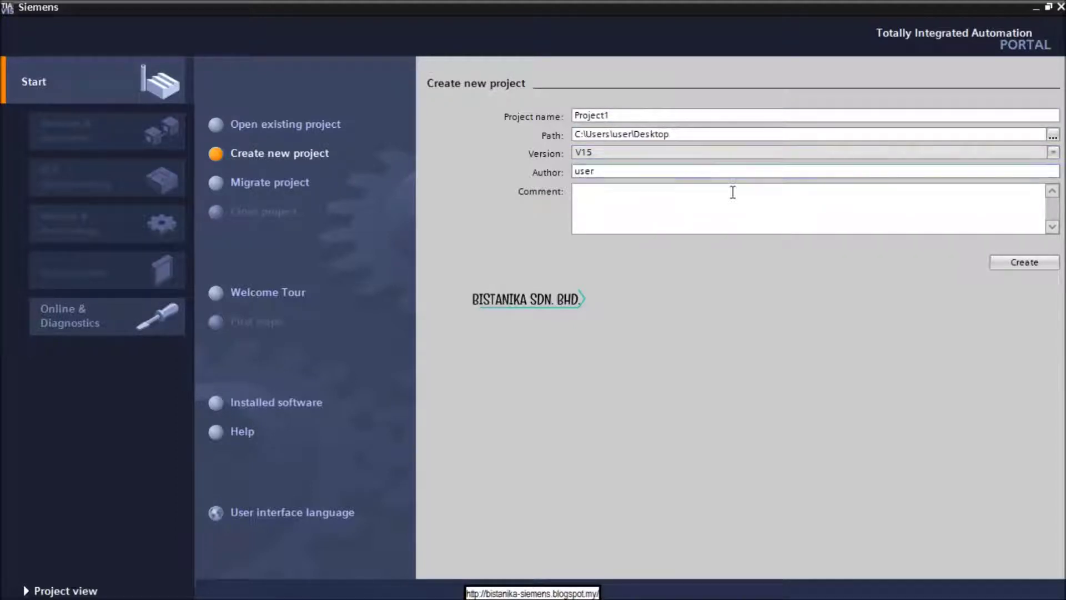
pyautogui.click(1027, 266)
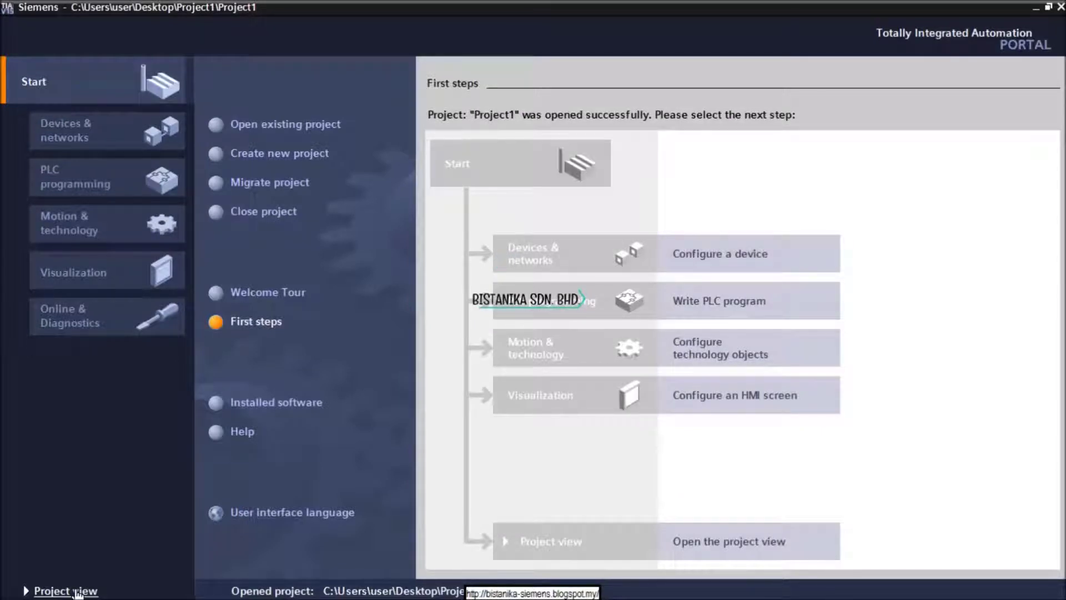
pyautogui.click(77, 592)
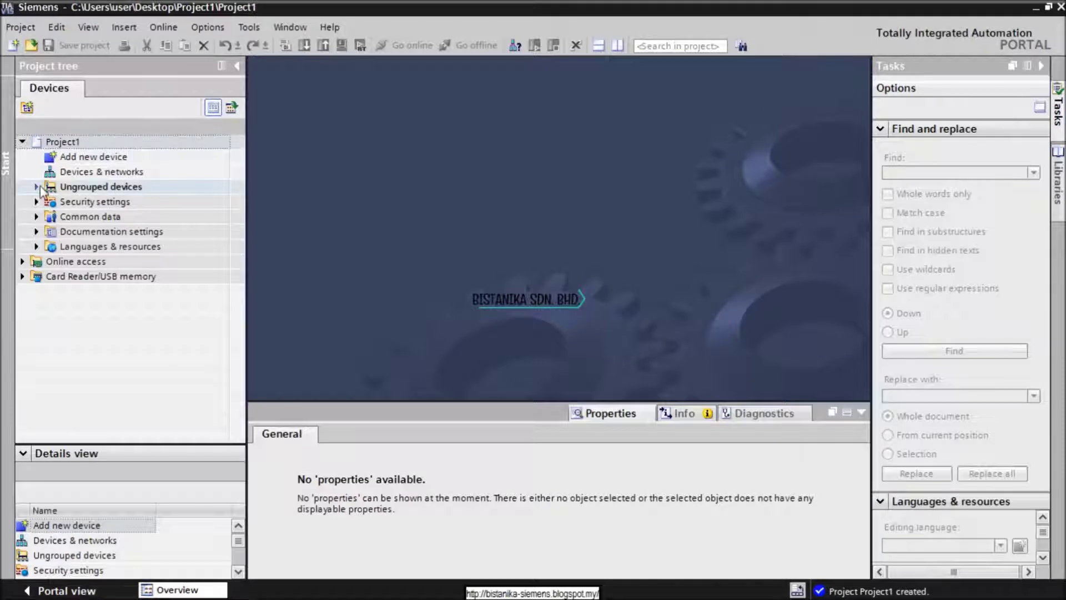
pyautogui.click(58, 160)
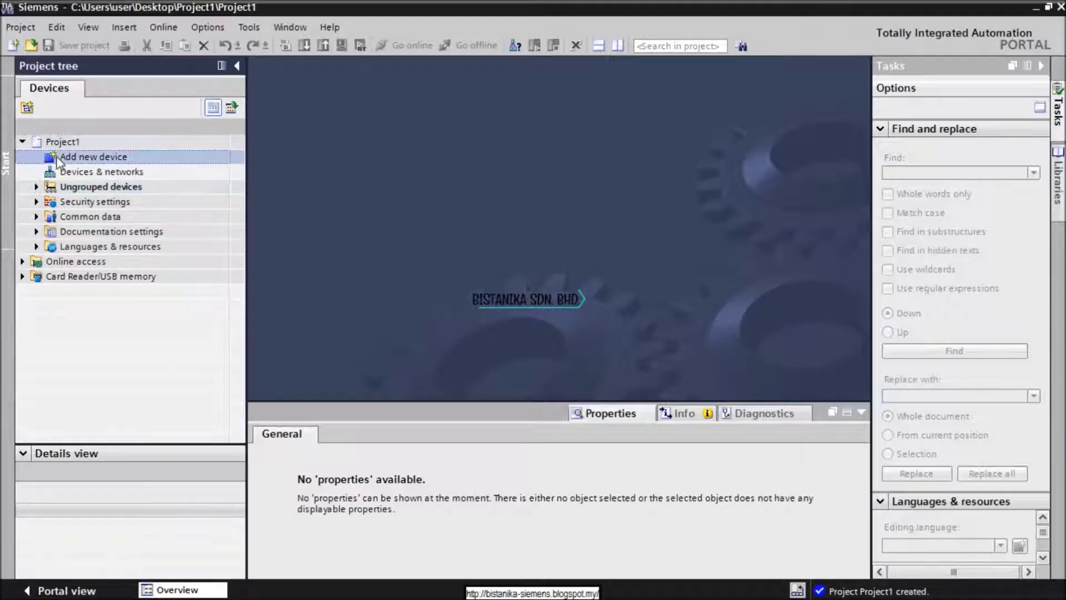
# Add PLC_1 as a CPU 1211C DC/DC/Rly, 6ES7 211-1HE40-0XB0, firmware V4.2.
pyautogui.doubleClick(57, 160)
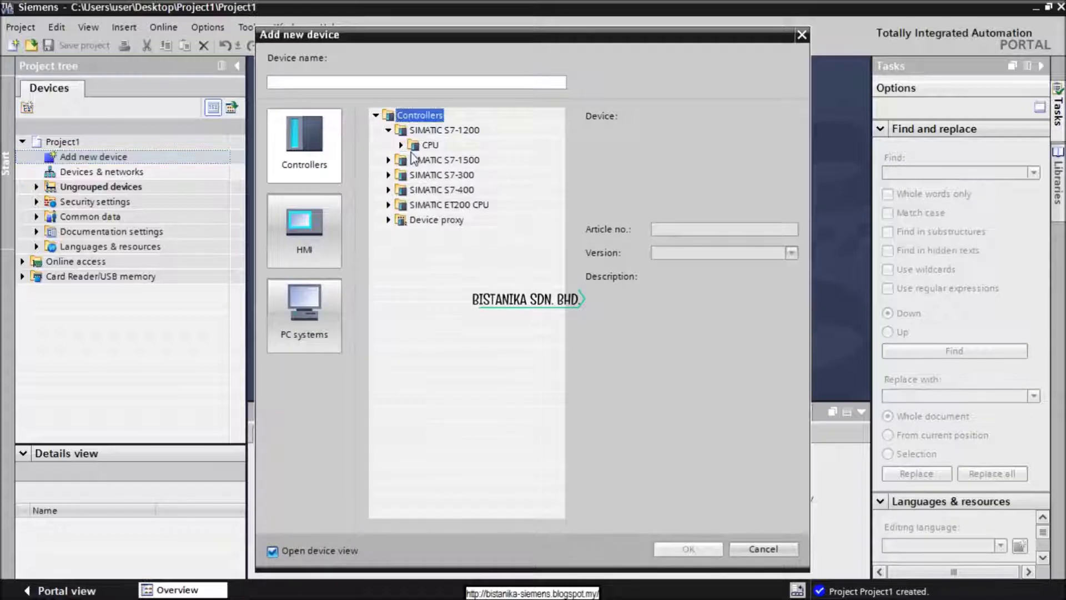
pyautogui.click(401, 145)
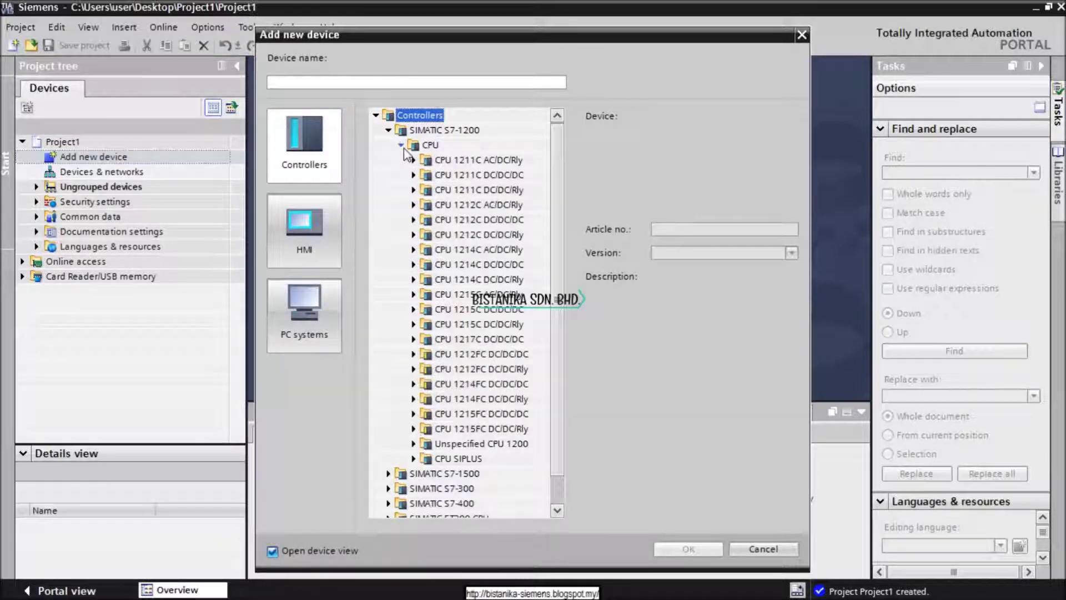
pyautogui.click(413, 190)
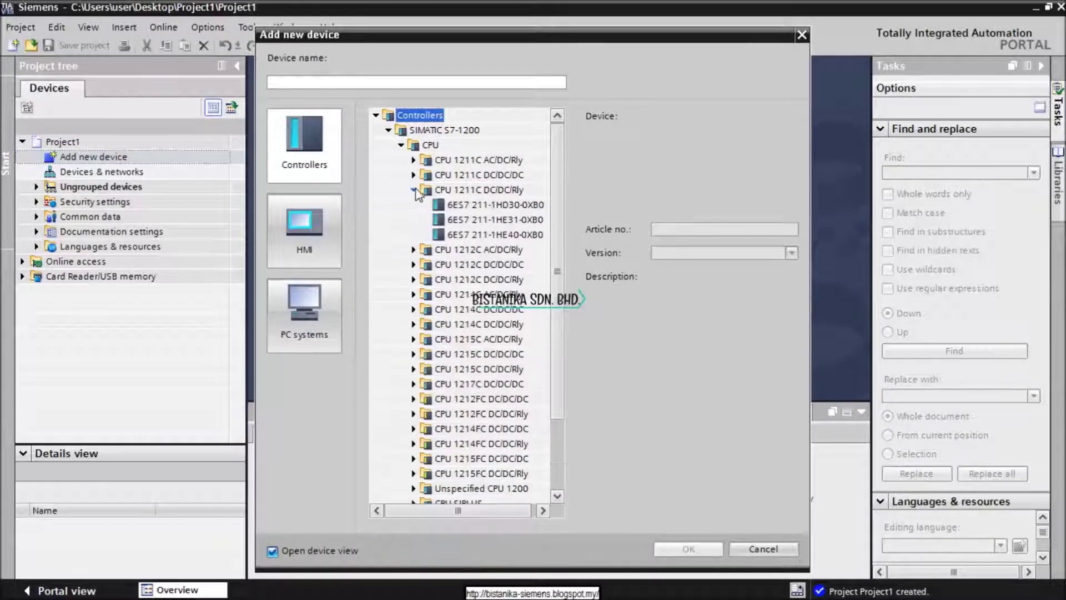
pyautogui.click(499, 235)
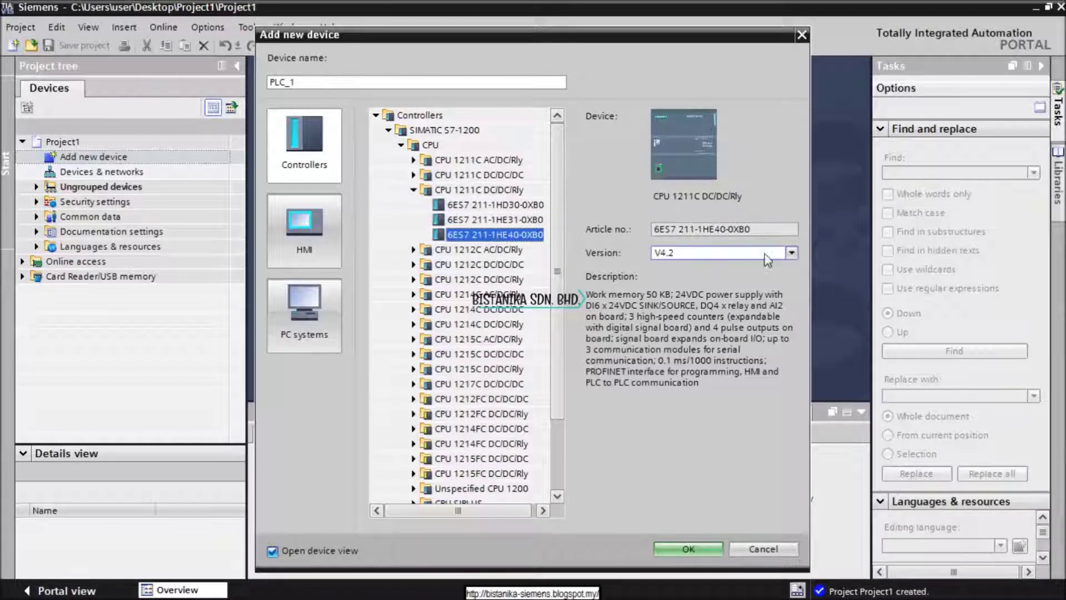
pyautogui.click(791, 253)
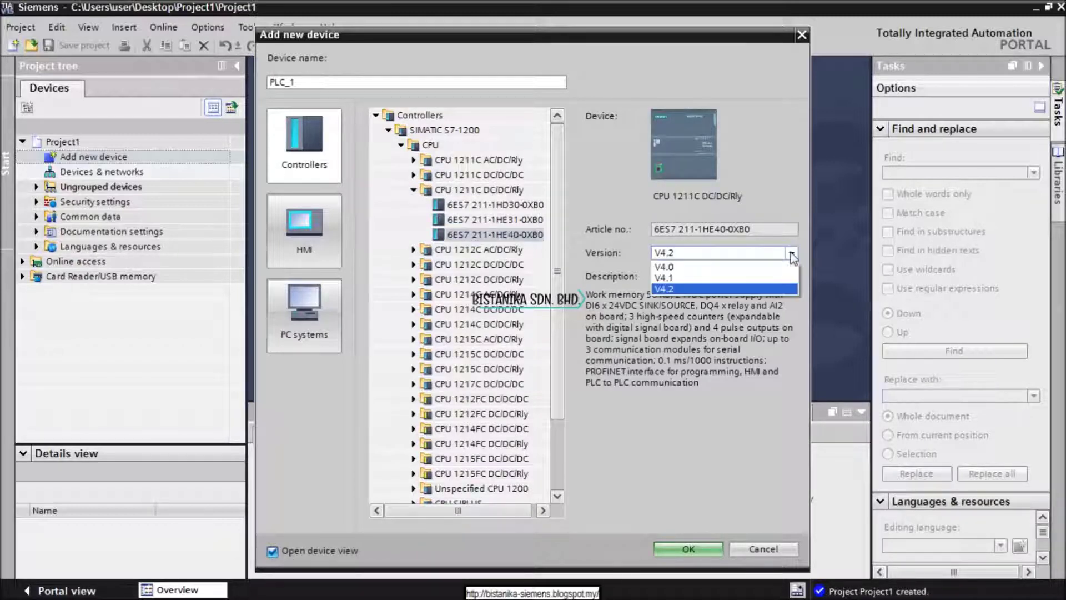
pyautogui.click(766, 289)
pyautogui.click(765, 290)
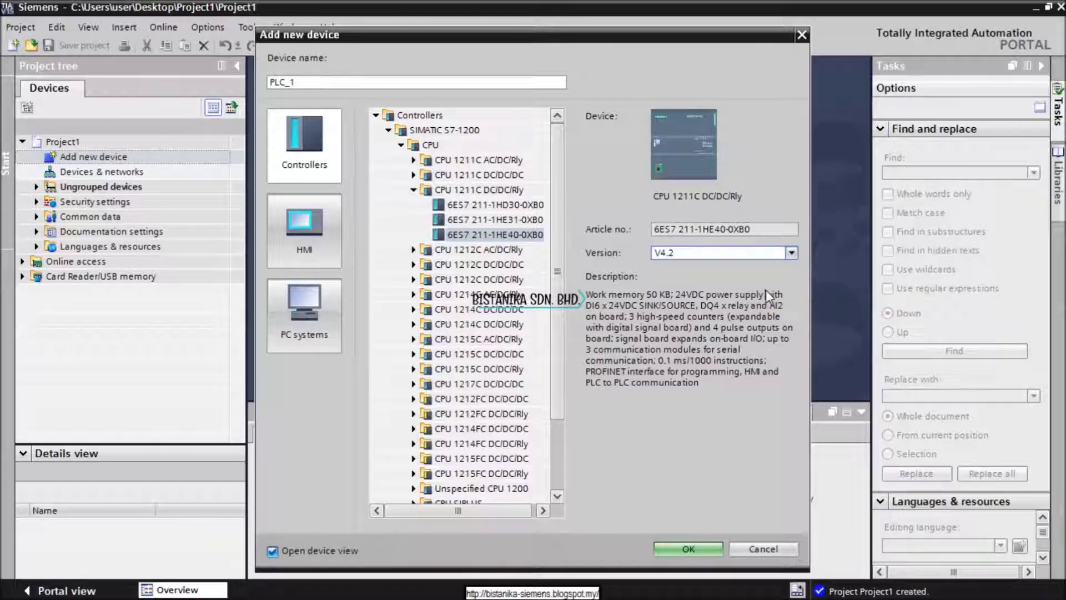
pyautogui.click(680, 552)
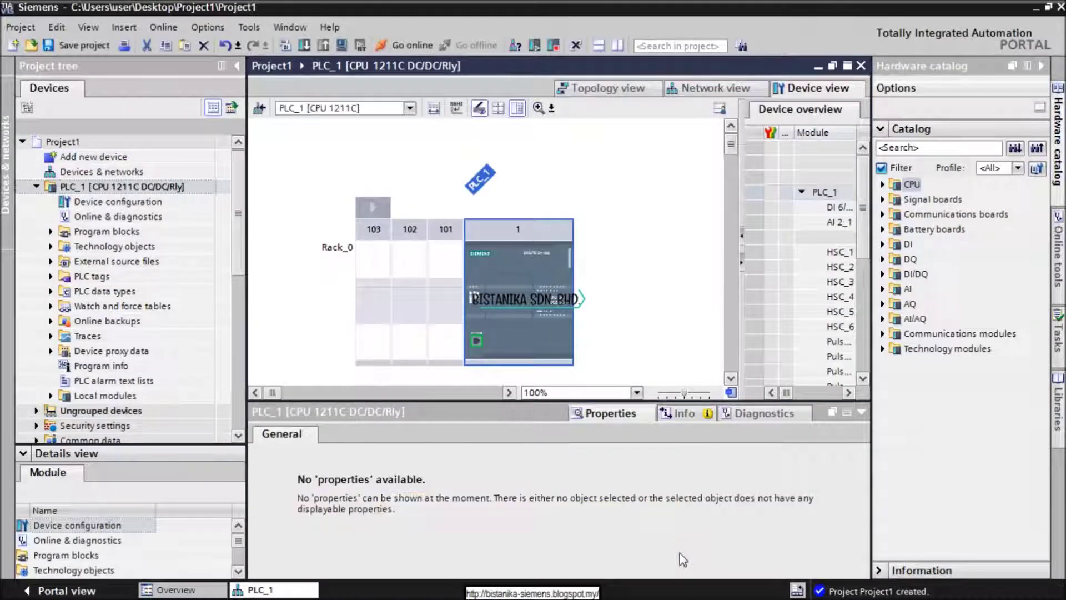
pyautogui.click(95, 262)
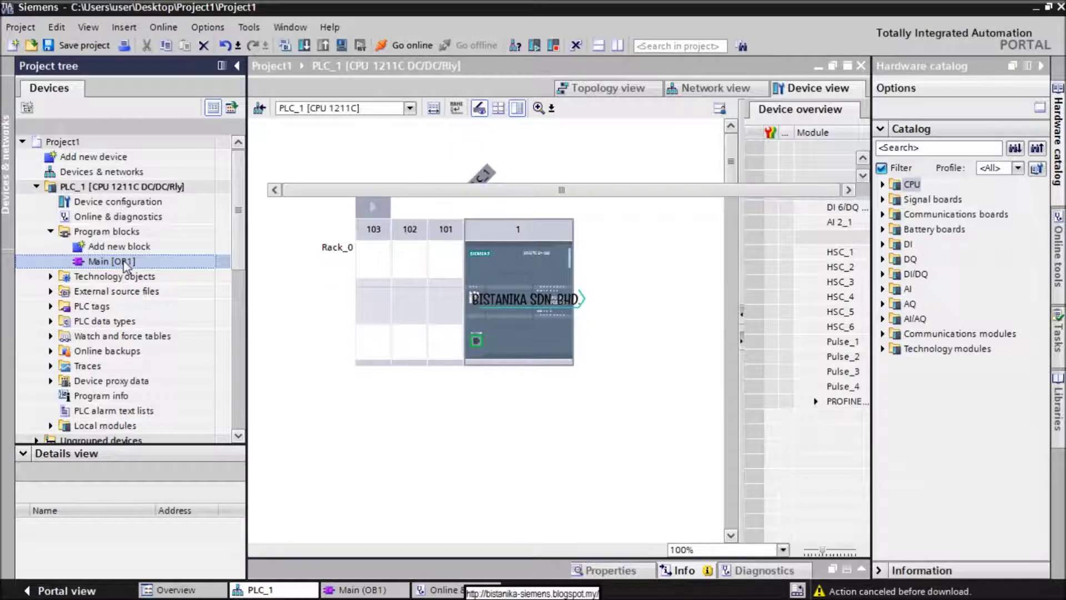
# In Main [OB1] Network 1, build a contact-coil rung with a parallel contact branch.
pyautogui.doubleClick(125, 262)
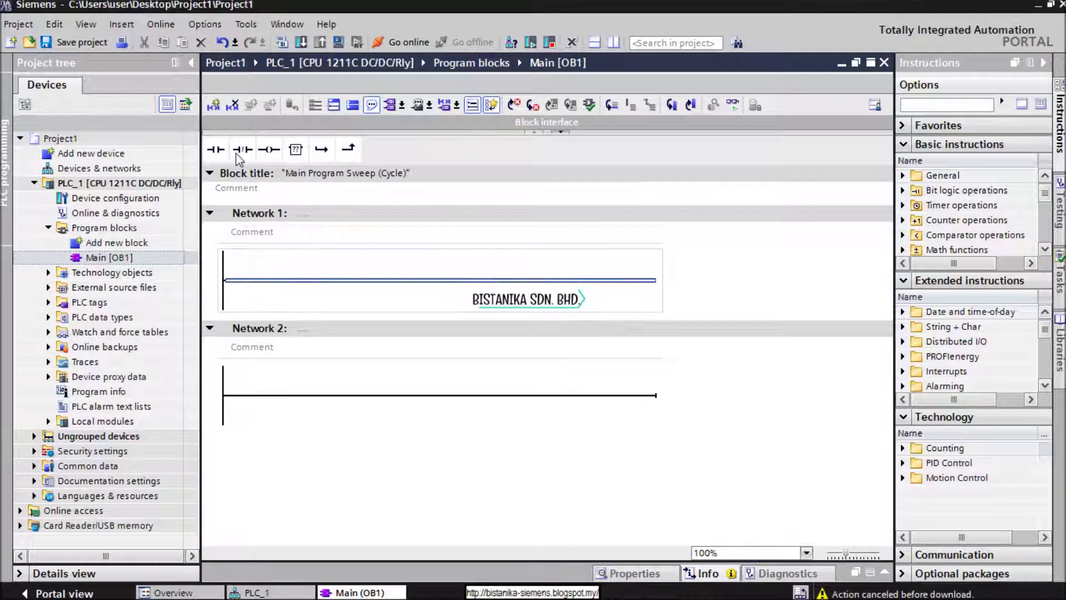
pyautogui.click(216, 149)
pyautogui.click(269, 149)
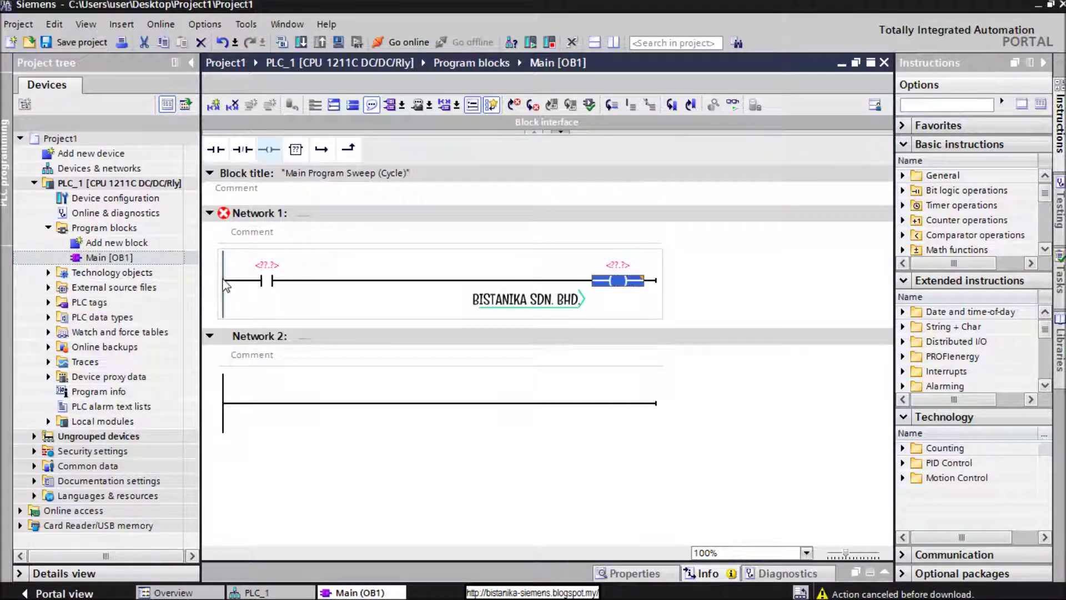
pyautogui.click(224, 283)
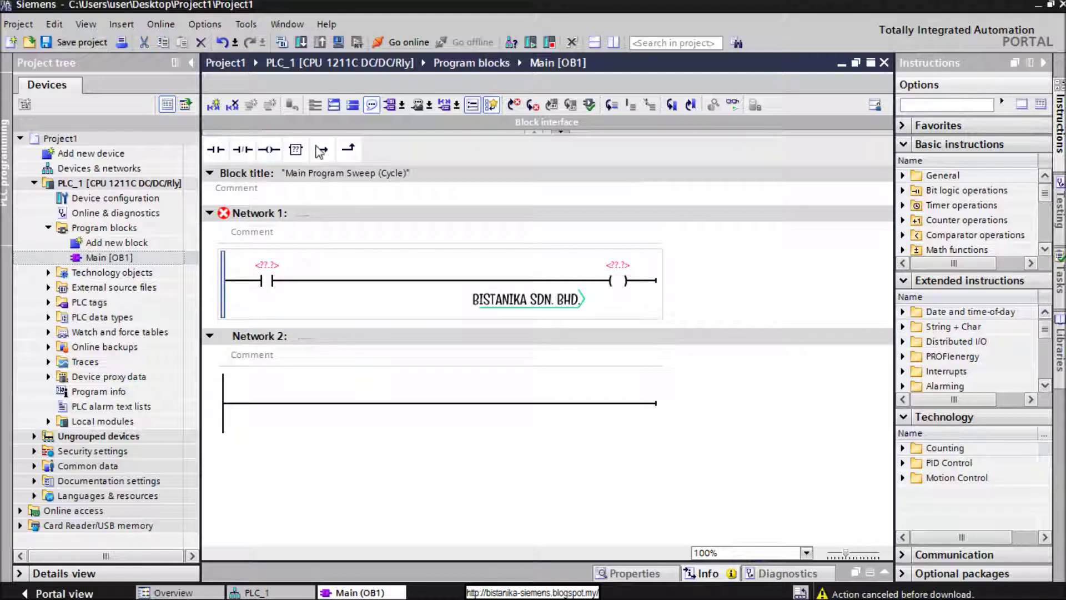
pyautogui.click(320, 150)
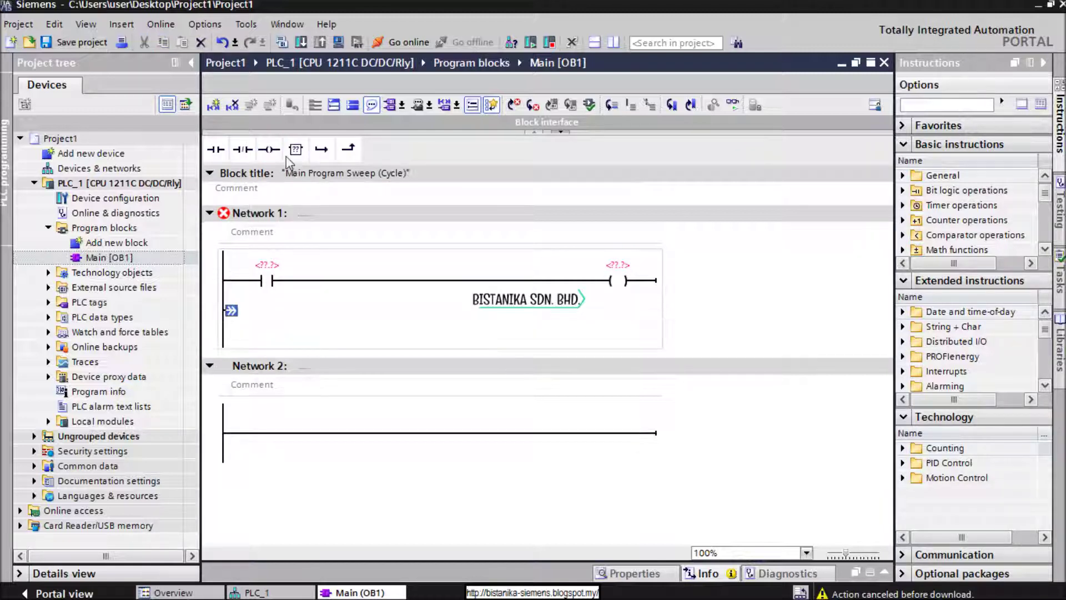
pyautogui.click(215, 149)
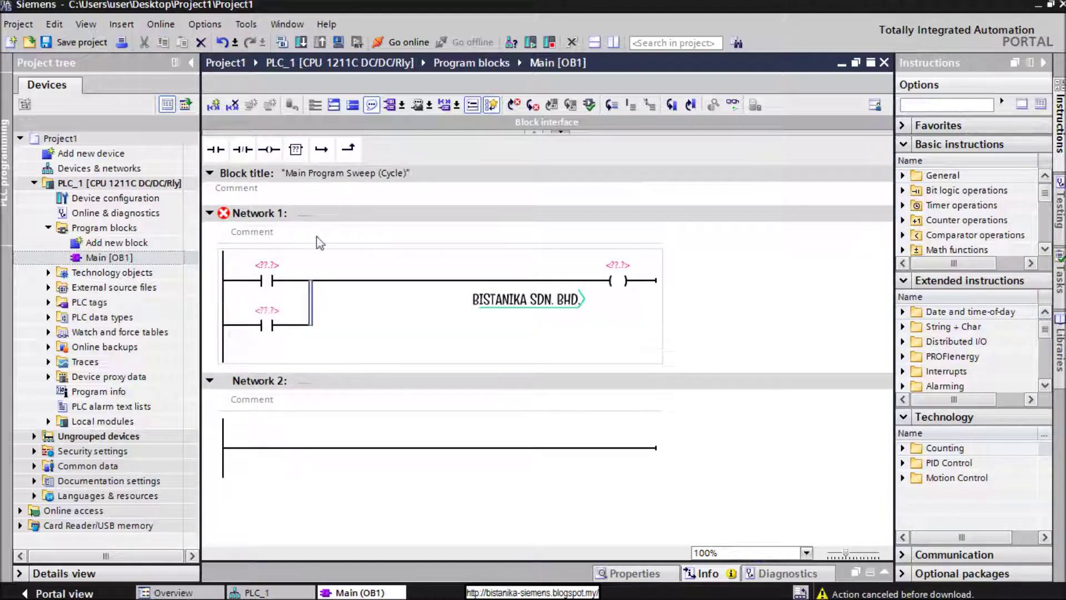
pyautogui.click(238, 286)
# Address the first contact %I0.0, the coil %Q0.0 and the parallel contact %Q0.0.
pyautogui.click(272, 266)
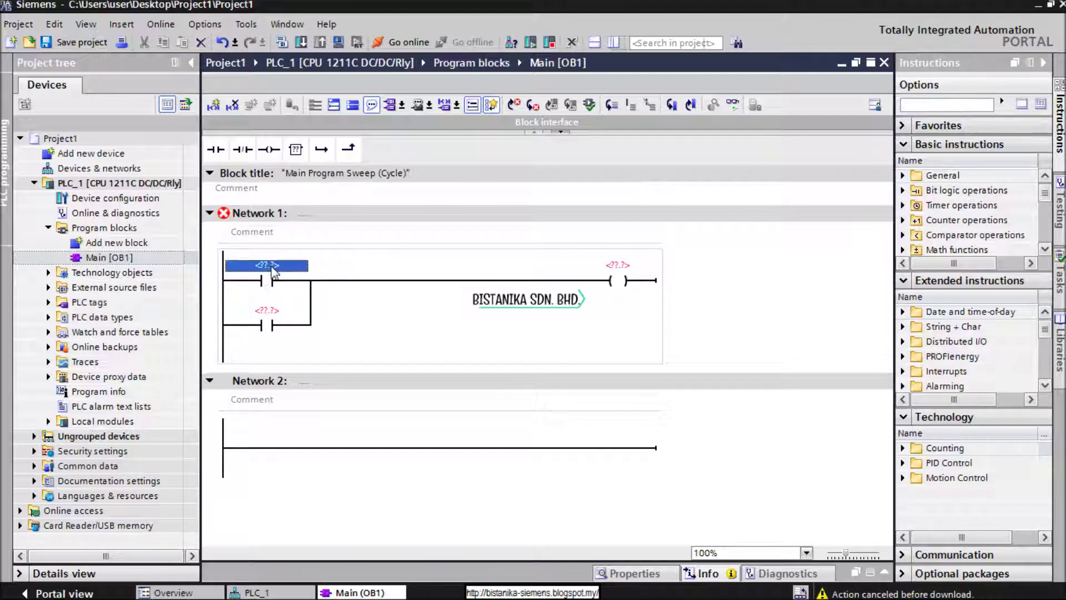
pyautogui.write('i')
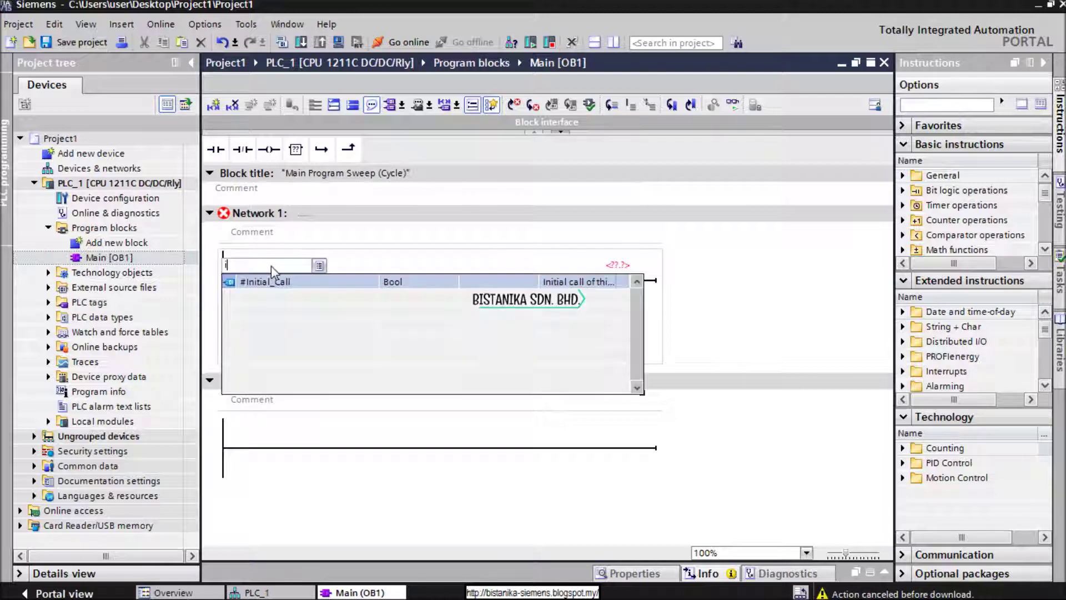
pyautogui.write('0.0')
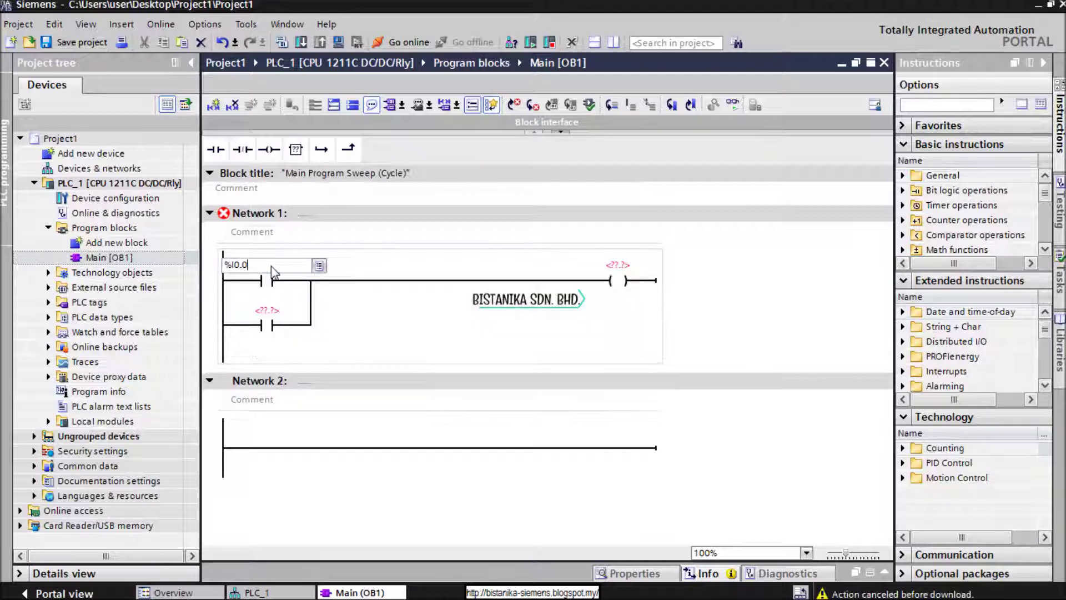
pyautogui.click(624, 275)
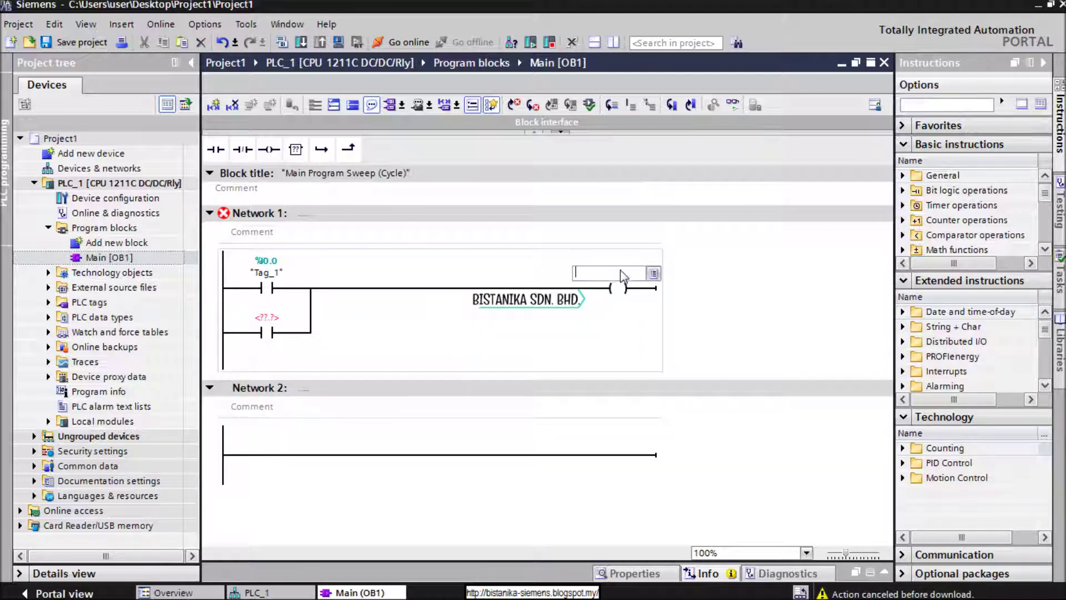
pyautogui.write('q0.0')
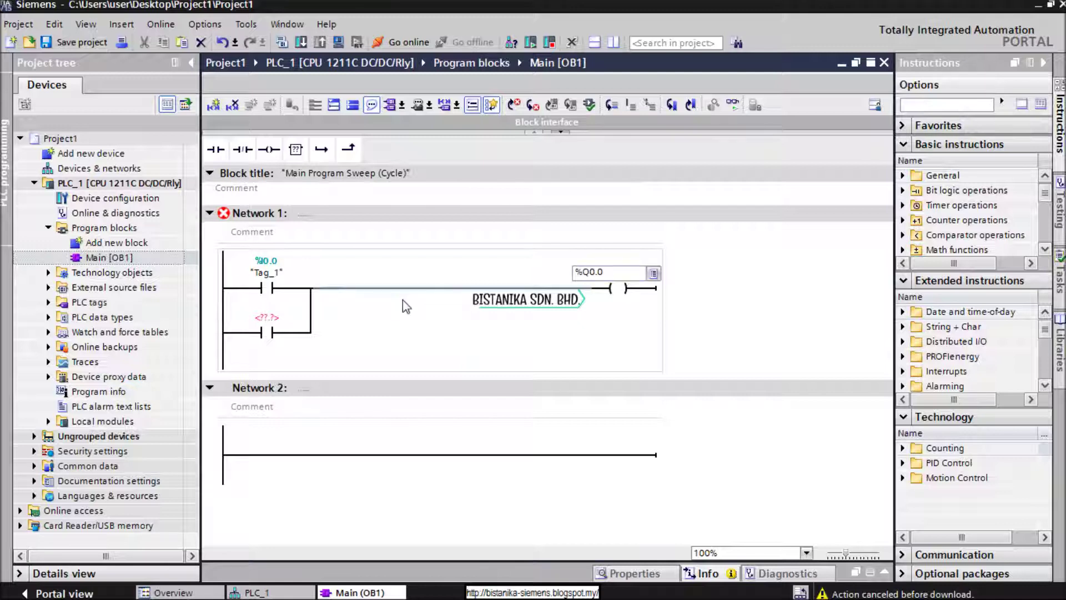
pyautogui.click(286, 324)
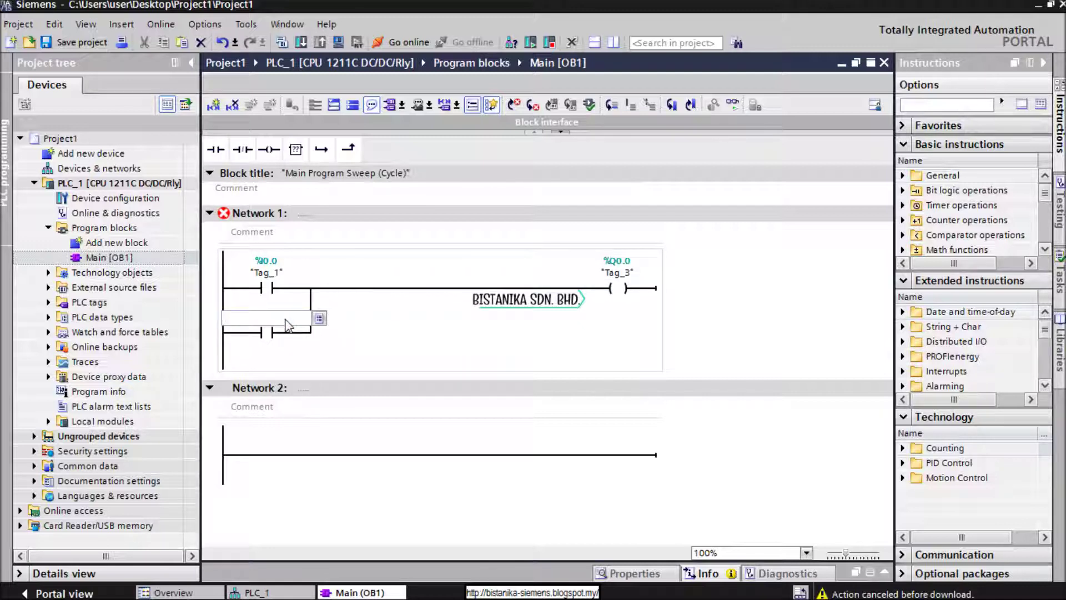
pyautogui.write('q0.0')
pyautogui.press('Return')
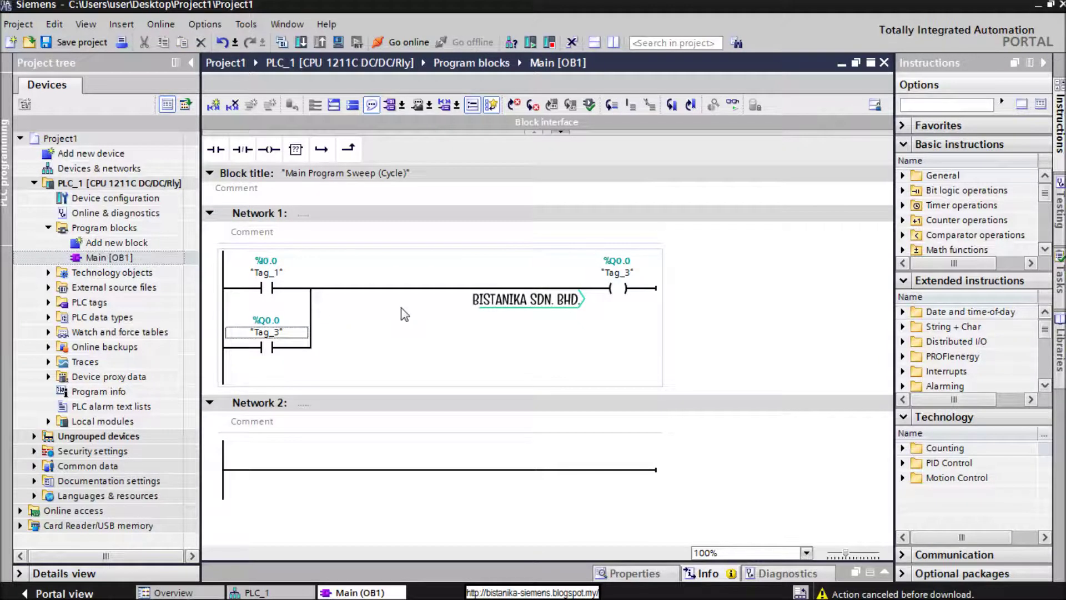
pyautogui.click(283, 43)
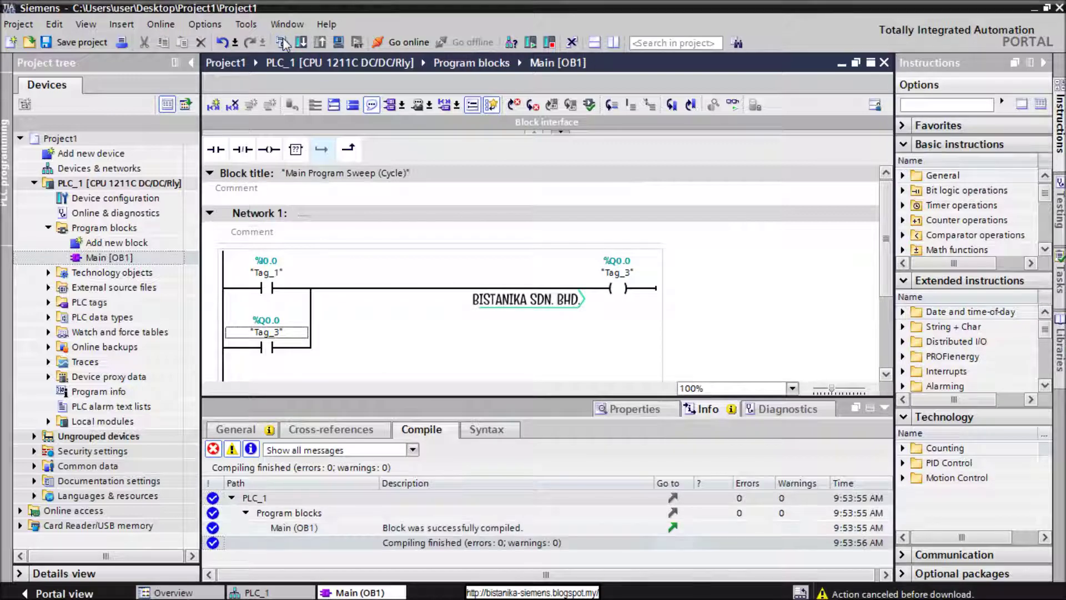
# Hide the error-free compile results and dismiss the Online menu.
pyautogui.click(885, 408)
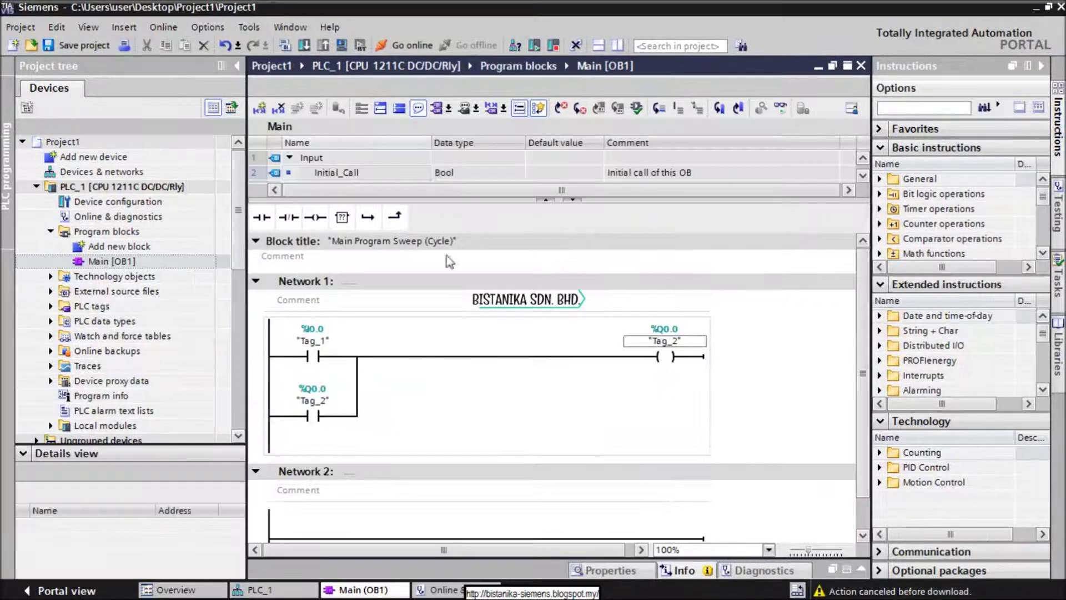
pyautogui.click(163, 28)
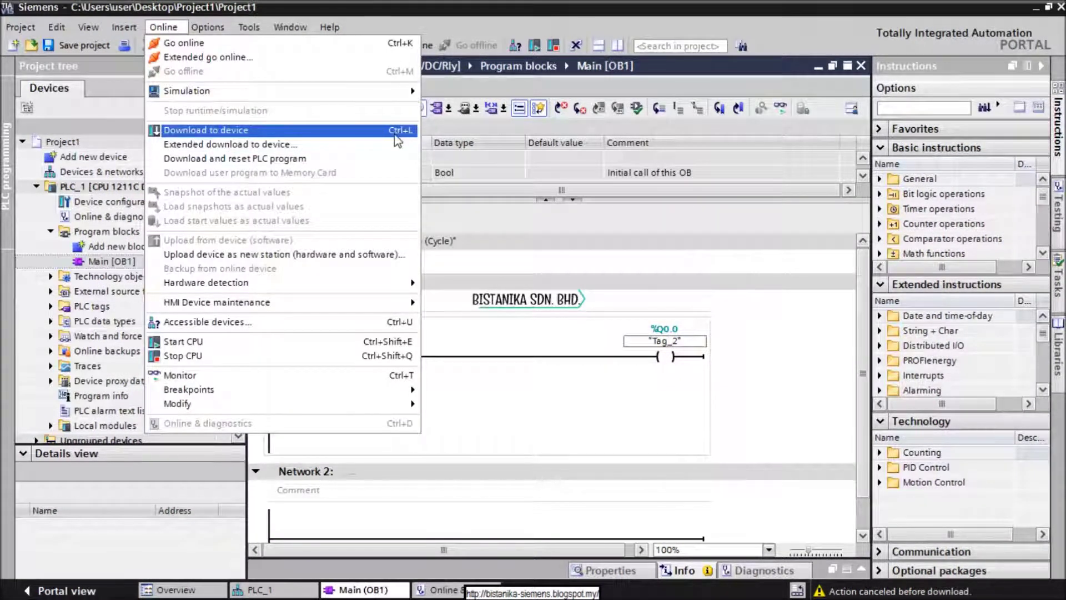
pyautogui.click(504, 316)
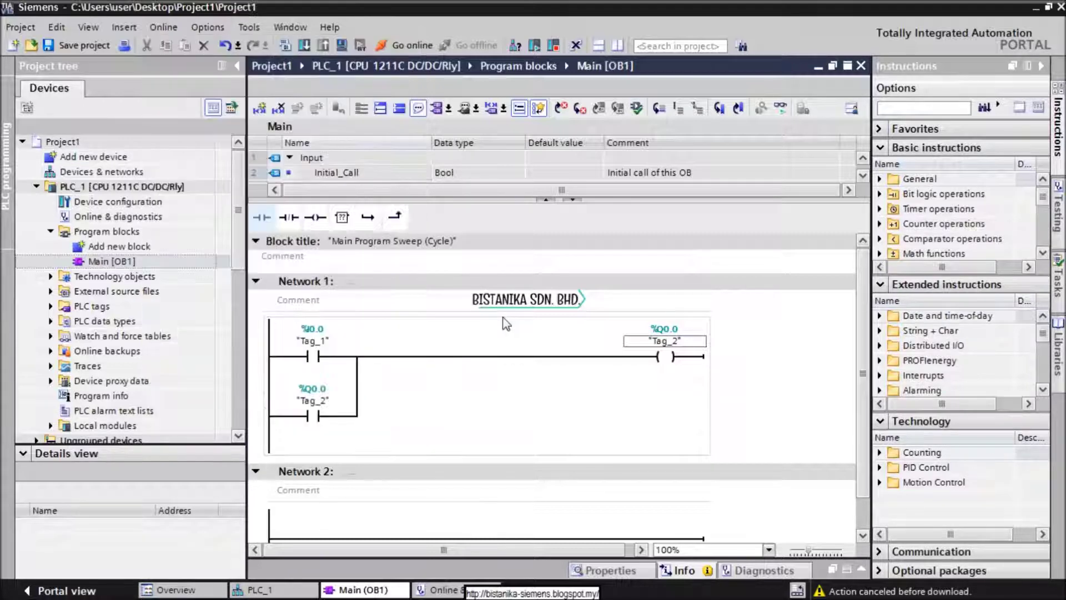
# Find the S7-1200 via PN/IE on the Broadcom Gigabit Ethernet adapter and start loading.
pyautogui.click(304, 47)
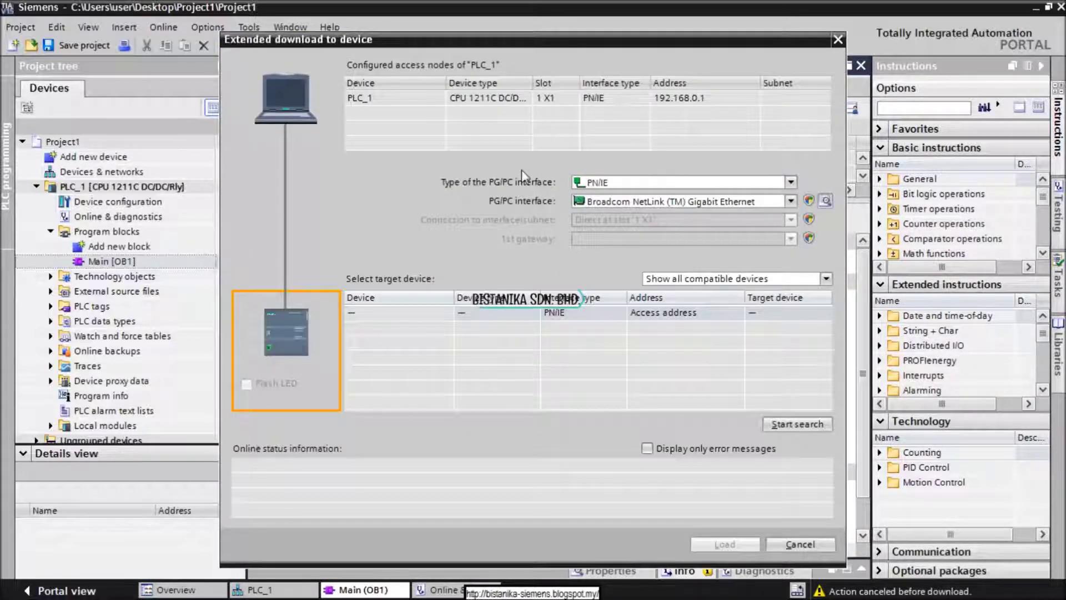
pyautogui.click(790, 182)
pyautogui.click(791, 209)
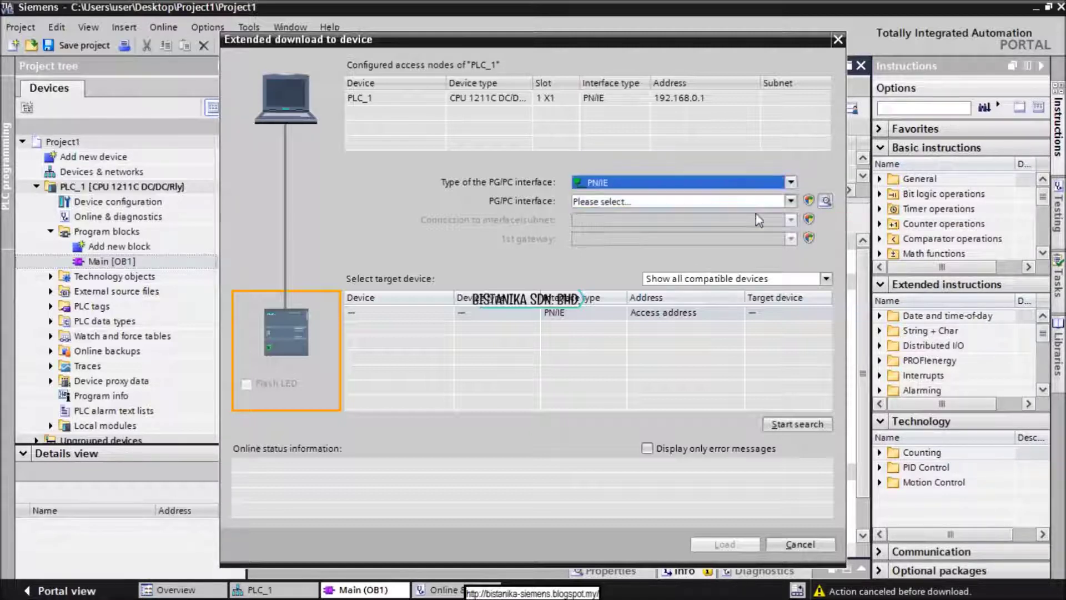
pyautogui.click(790, 203)
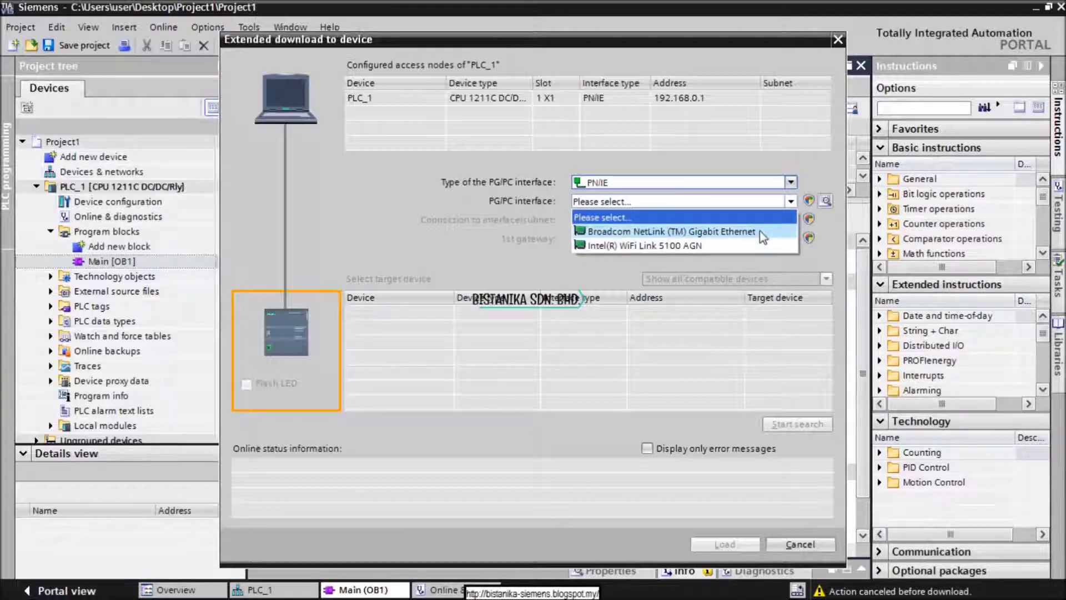
pyautogui.click(761, 231)
pyautogui.click(781, 423)
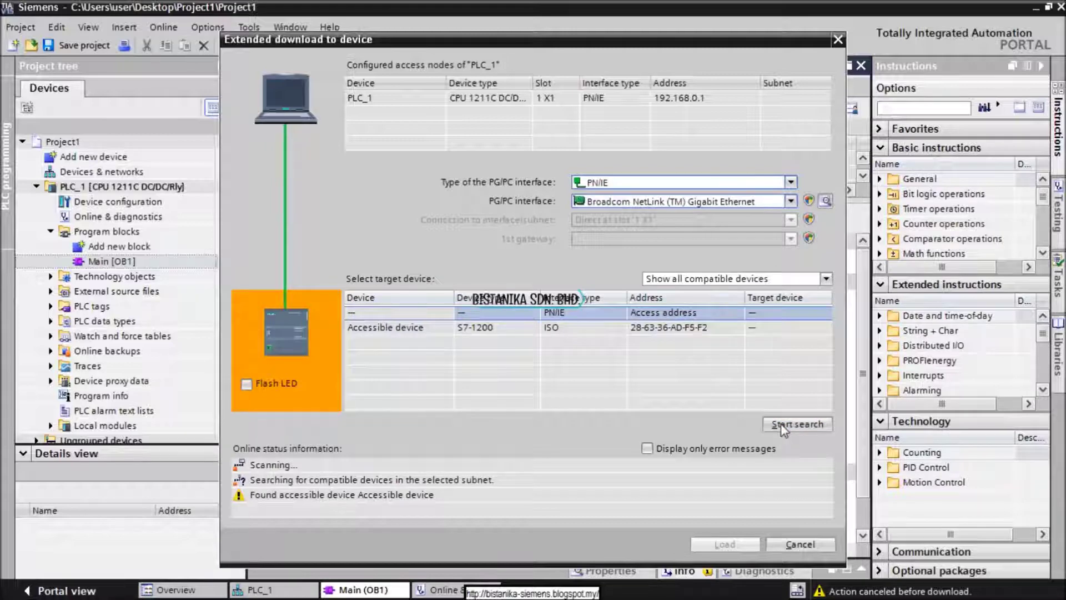
pyautogui.click(725, 545)
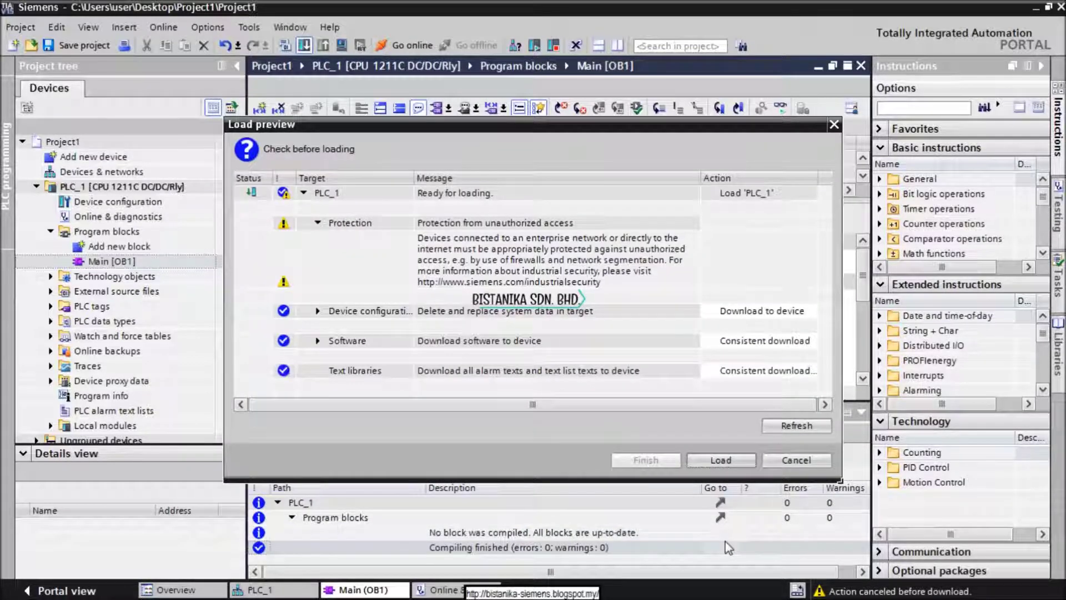
# Load the program into PLC_1 and finish the download.
pyautogui.click(745, 464)
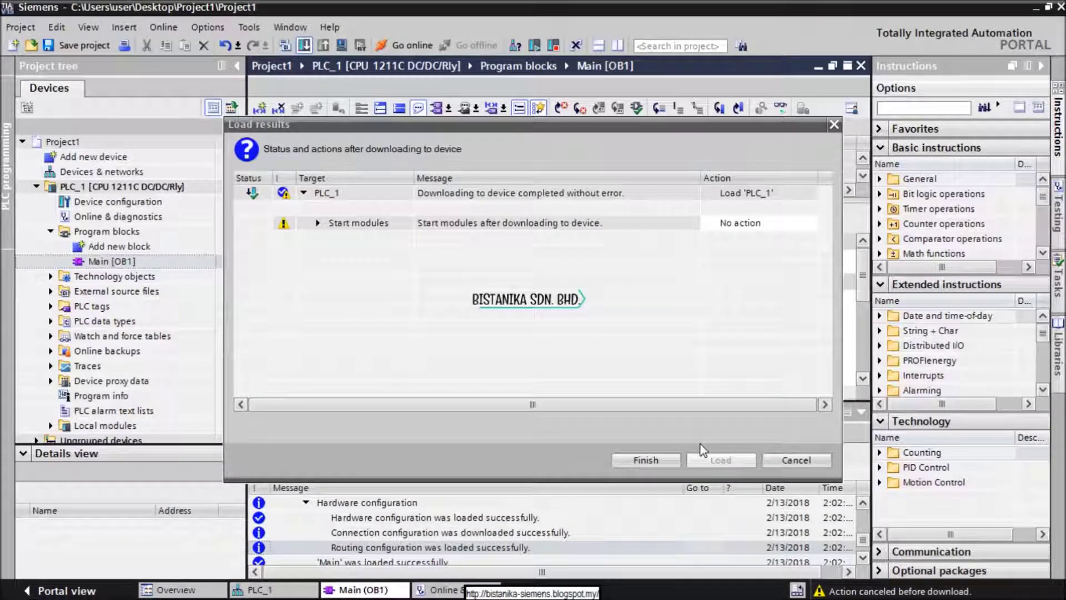
pyautogui.click(669, 459)
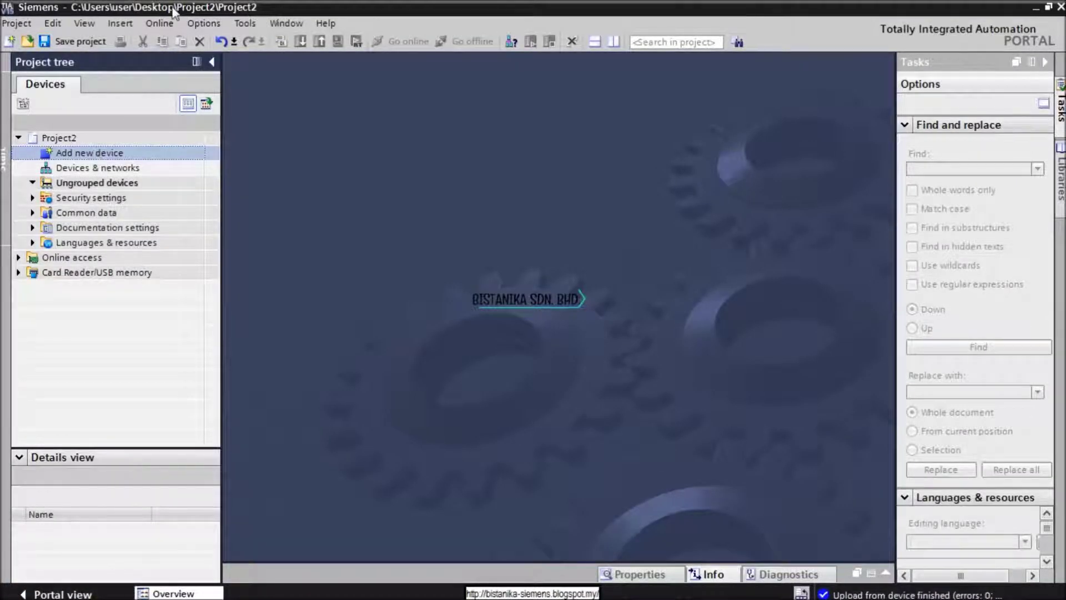
# In Project2, choose Online > Upload device as new station (hardware and software).
pyautogui.click(159, 23)
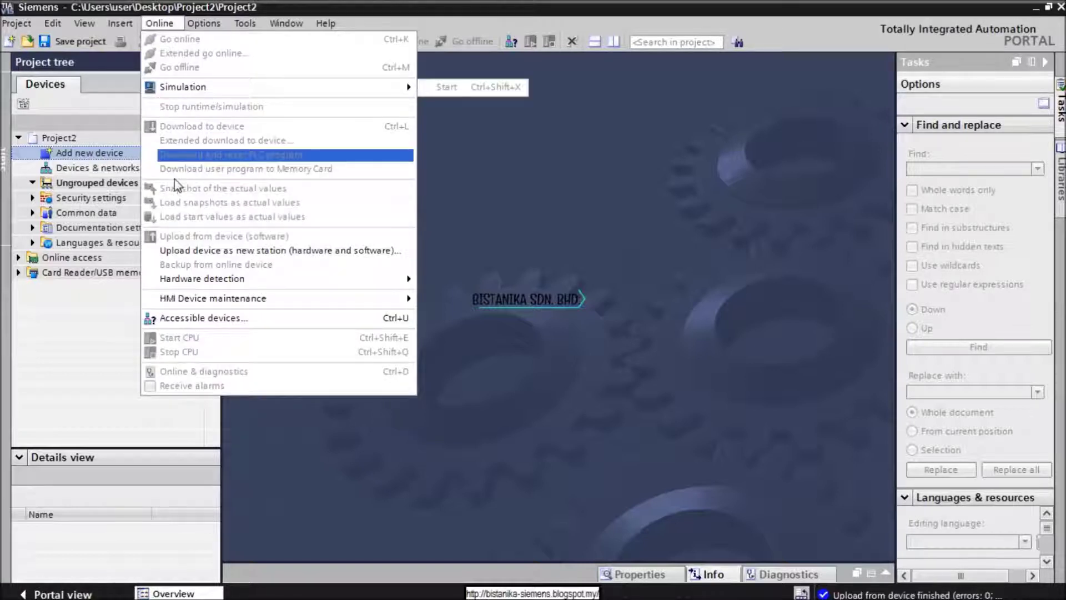
pyautogui.click(204, 251)
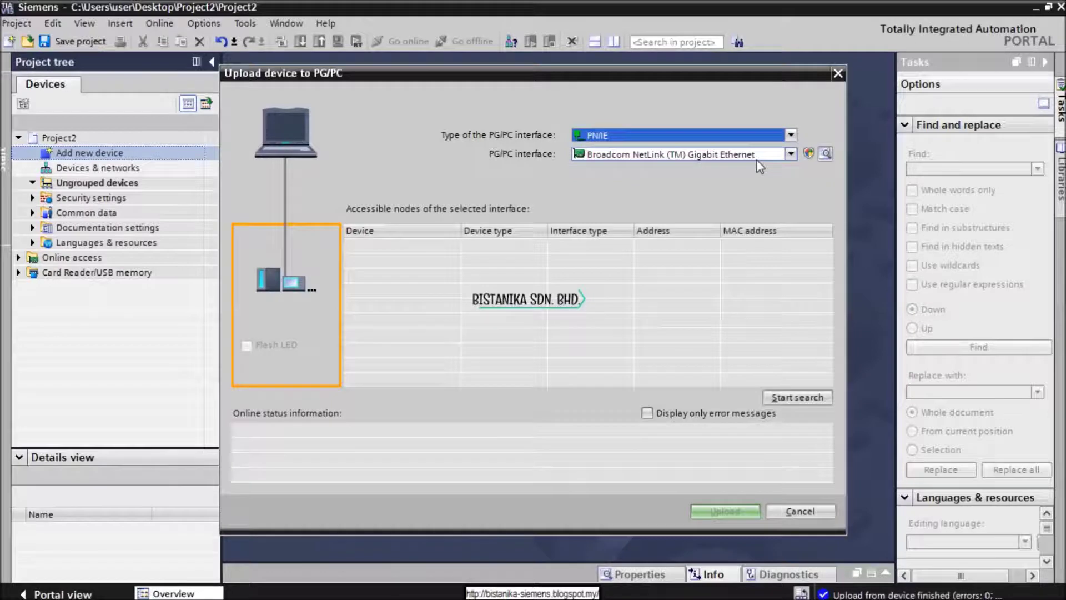
# Search over PN/IE and the Broadcom adapter, then upload plc_1 at 192.168.0.1 into Project2.
pyautogui.click(791, 135)
pyautogui.click(794, 137)
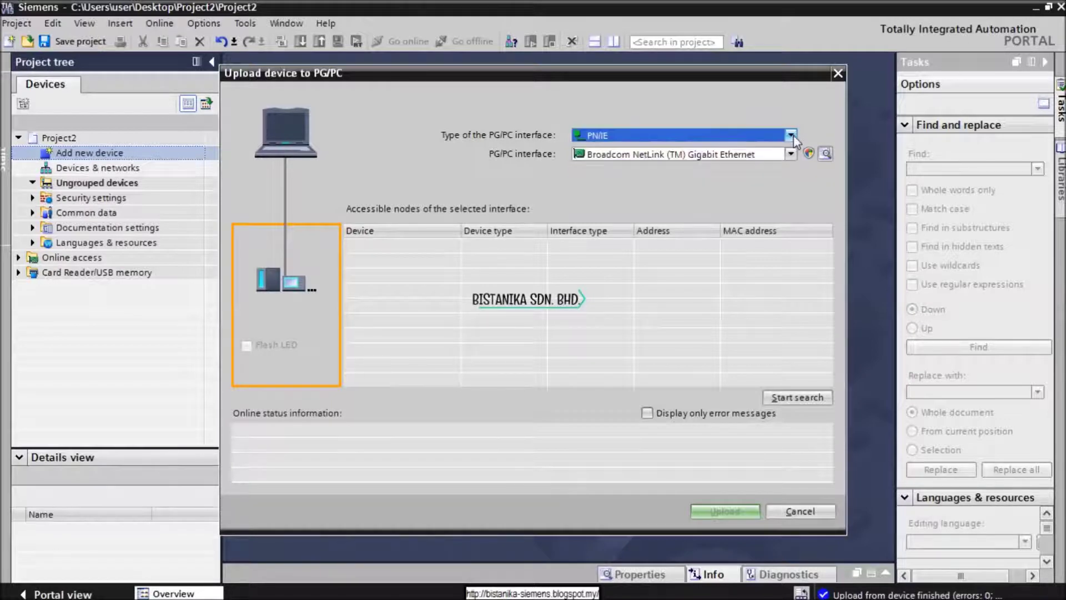
pyautogui.click(791, 155)
pyautogui.click(791, 159)
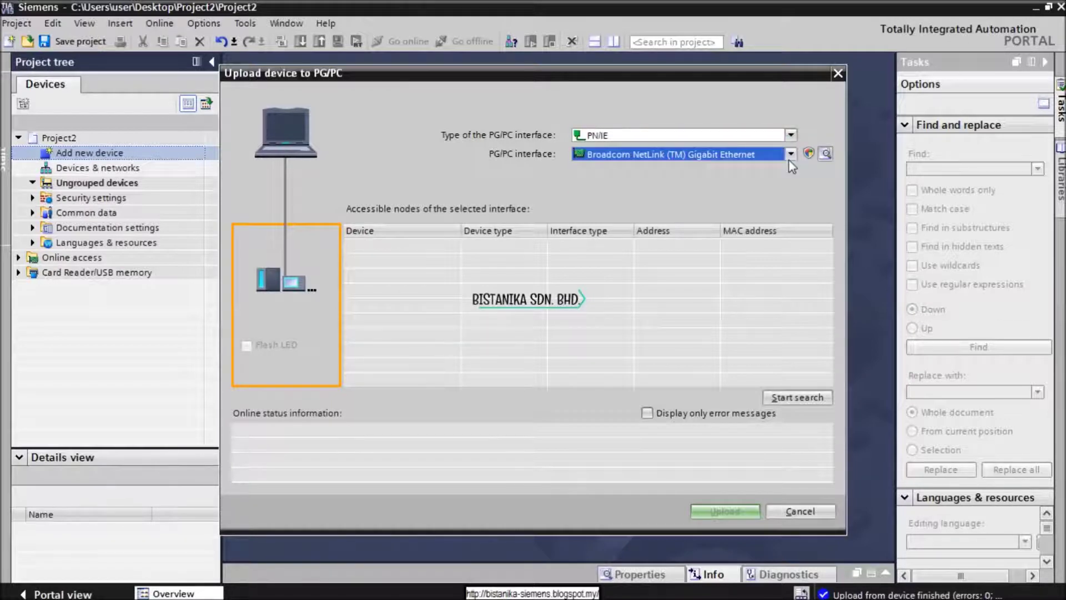
pyautogui.click(797, 398)
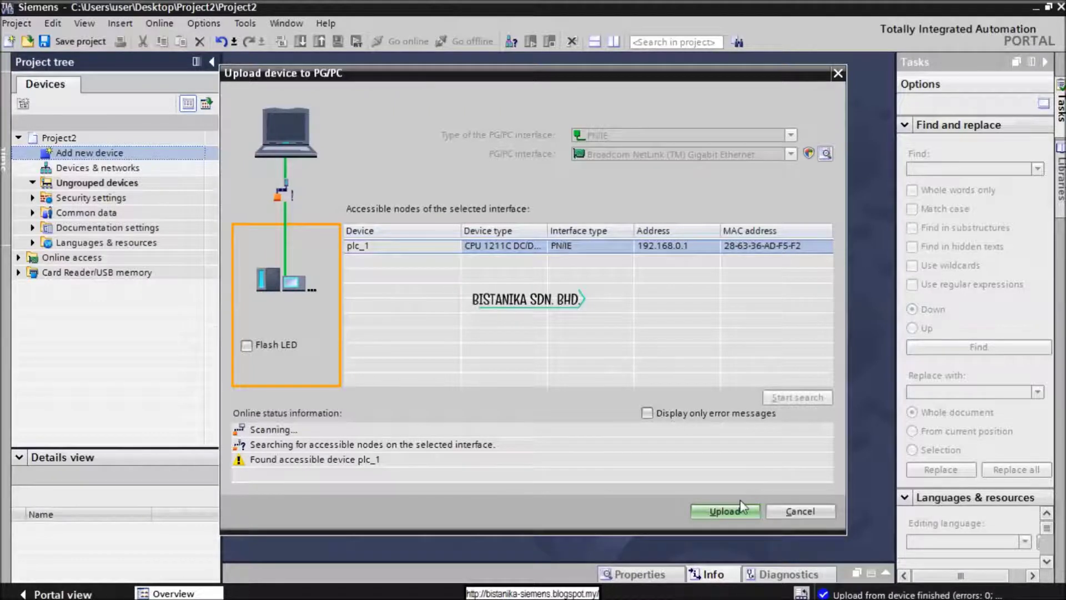
pyautogui.click(738, 515)
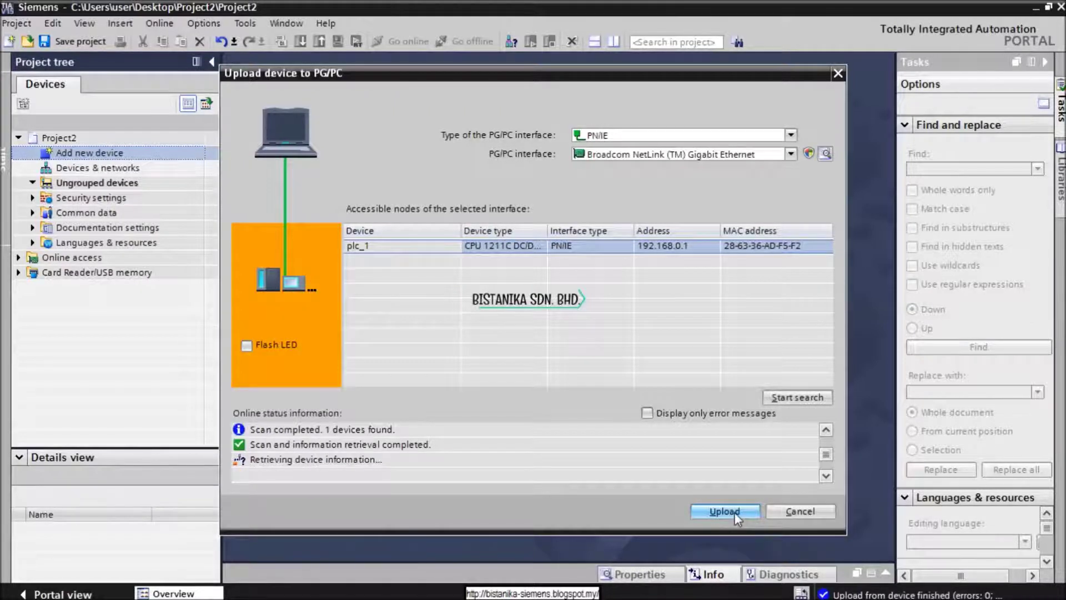
pyautogui.click(735, 512)
pyautogui.click(725, 512)
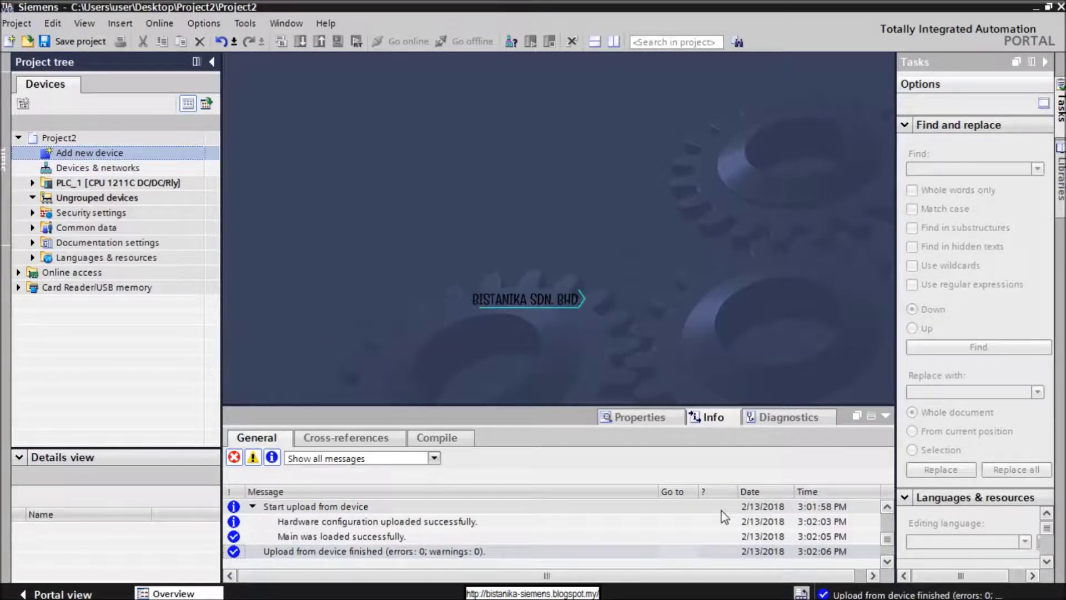
# Open PLC_1's Main [OB1] from Program blocks and hide the inspector to show Network 1.
pyautogui.click(31, 183)
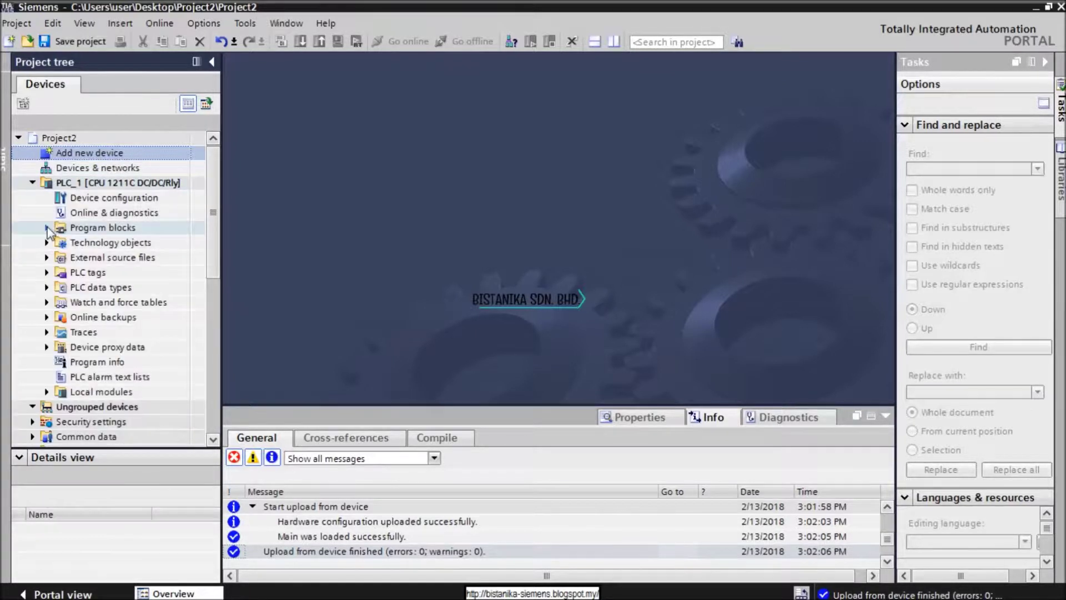
pyautogui.click(47, 227)
pyautogui.click(93, 259)
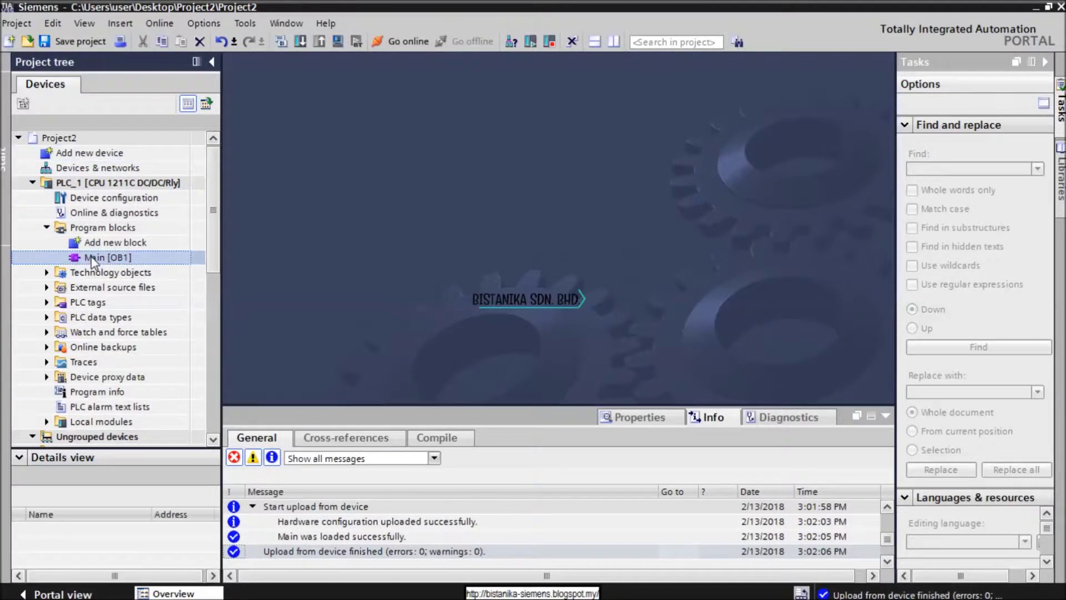
pyautogui.doubleClick(93, 258)
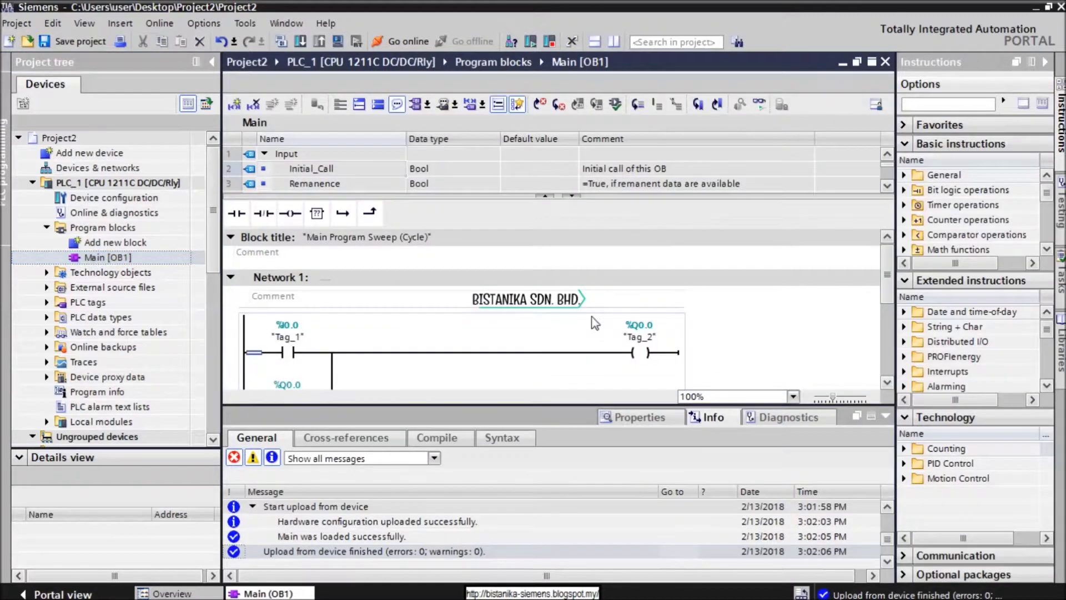
pyautogui.click(884, 419)
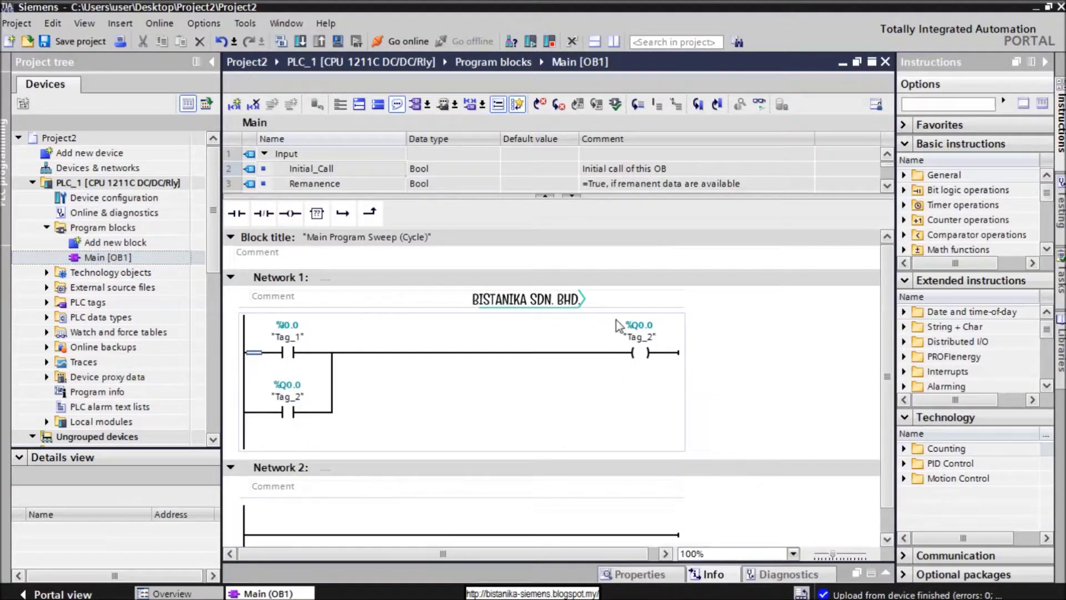